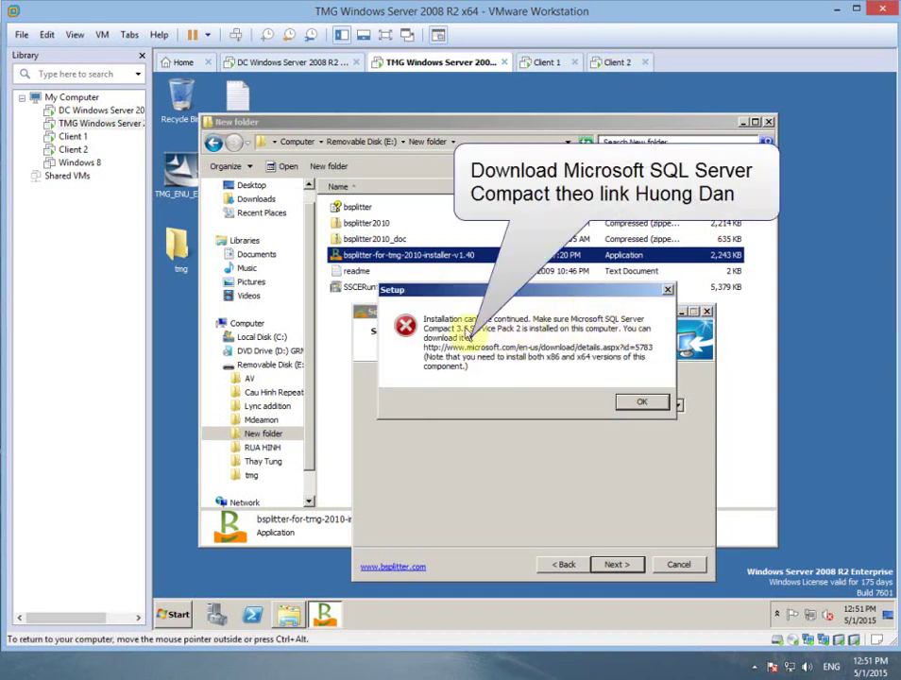
Dismiss the missing SQL Server Compact error and cancel the Bandwidth Splitter setup, confirming the exit.
left_click(632, 400)
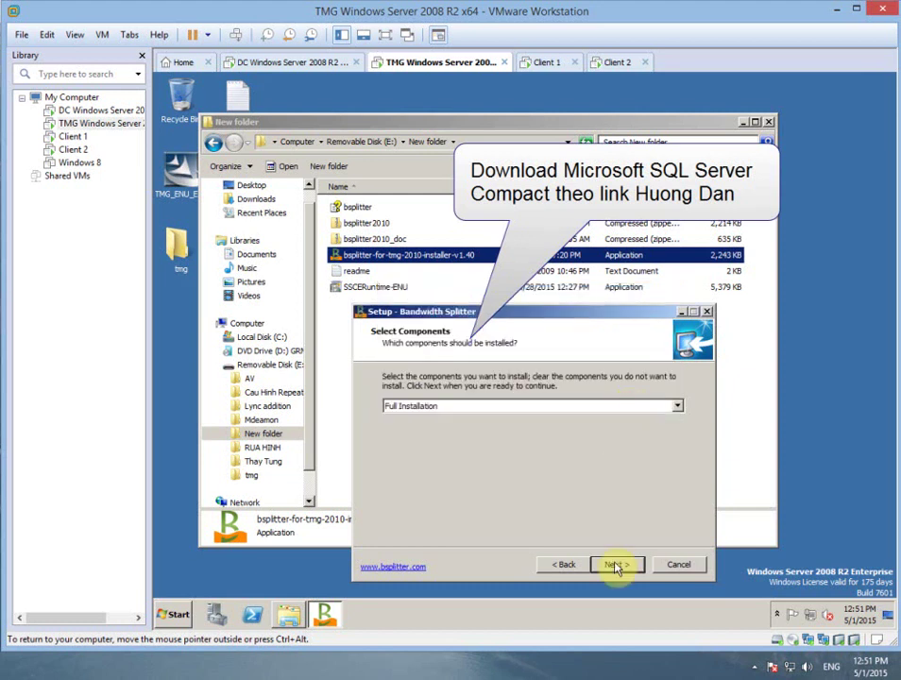
left_click(677, 566)
left_click(576, 466)
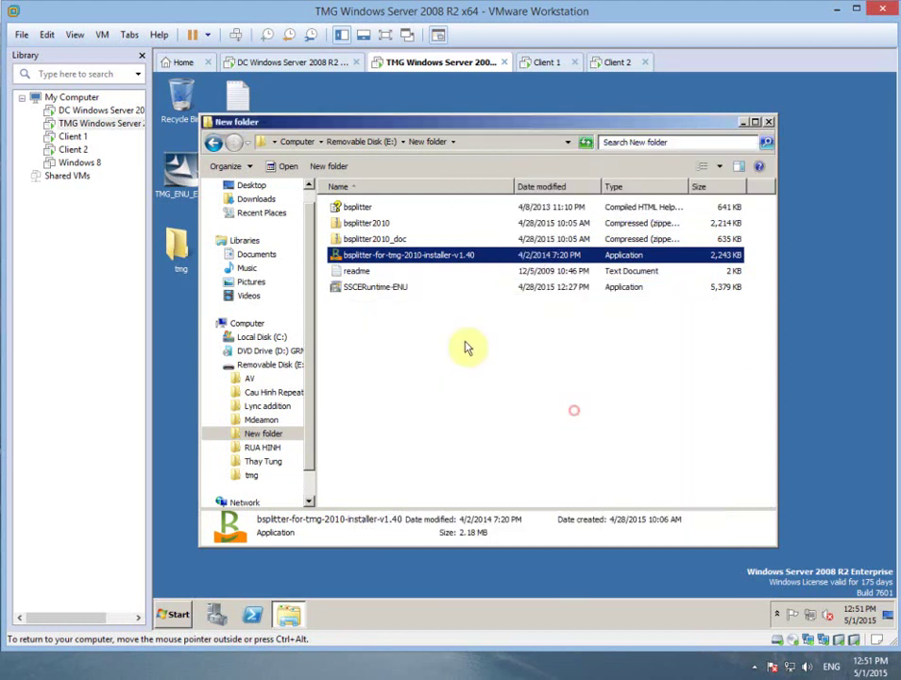
Run SSCERuntime-ENU, extract the SQL Server Compact 3.5 SP2 runtime files to the Desktop, and move the folder window clear of the desktop icons.
double_click(419, 288)
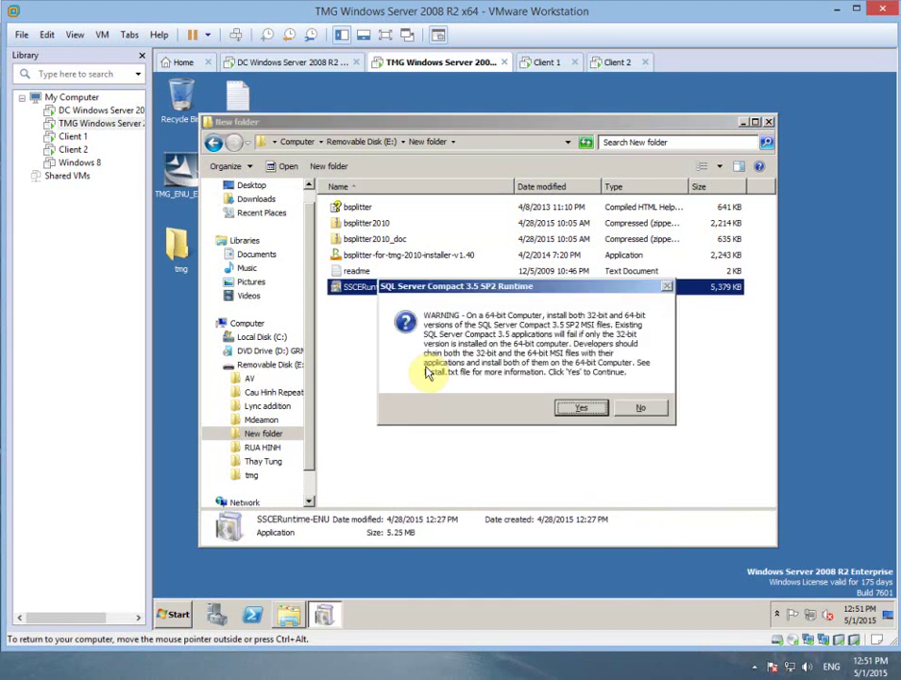
left_click(580, 408)
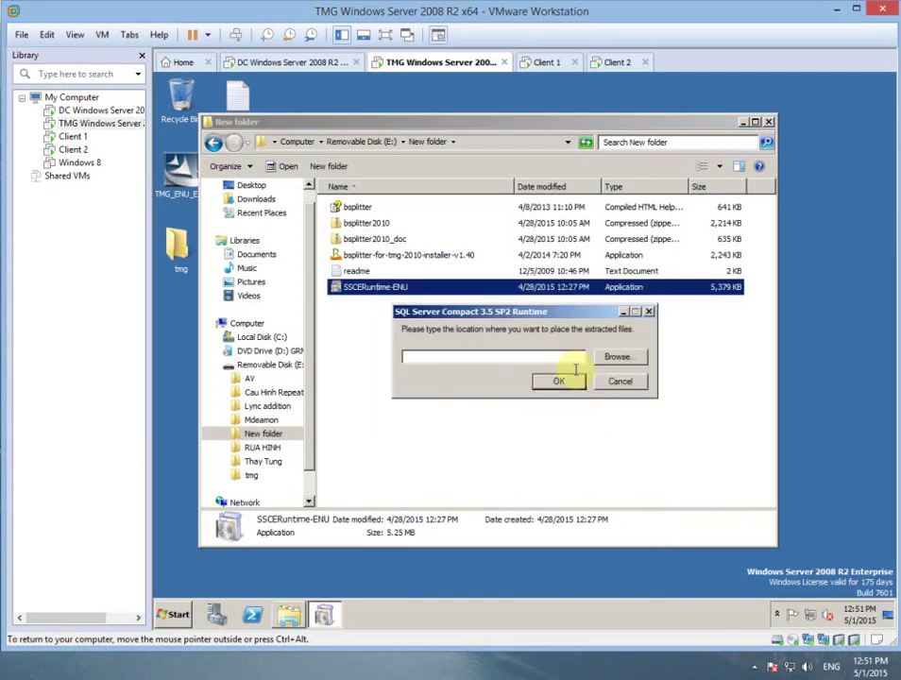
left_click(436, 353)
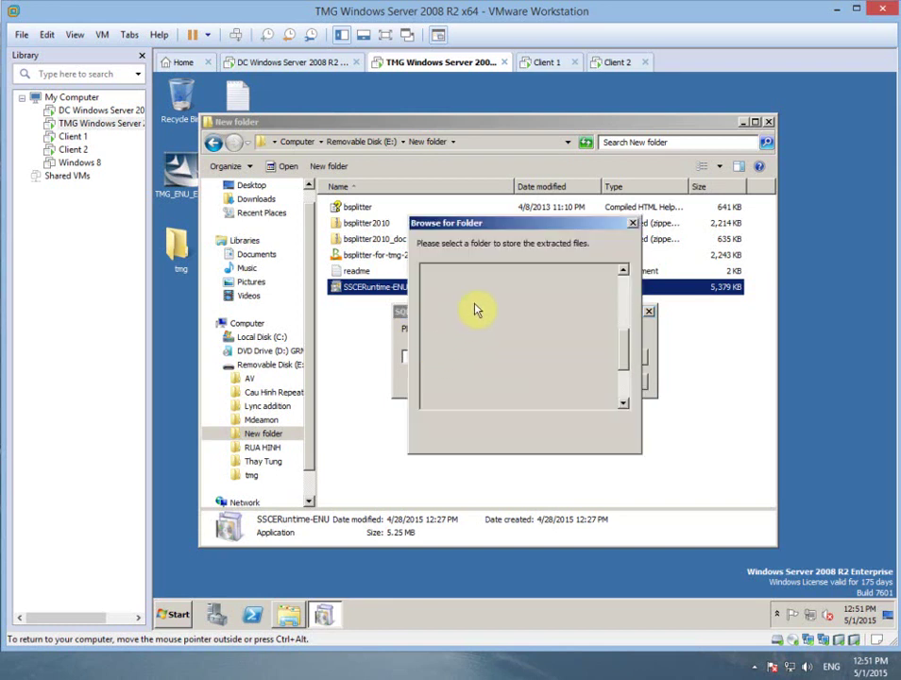
left_click(519, 296)
left_click(545, 433)
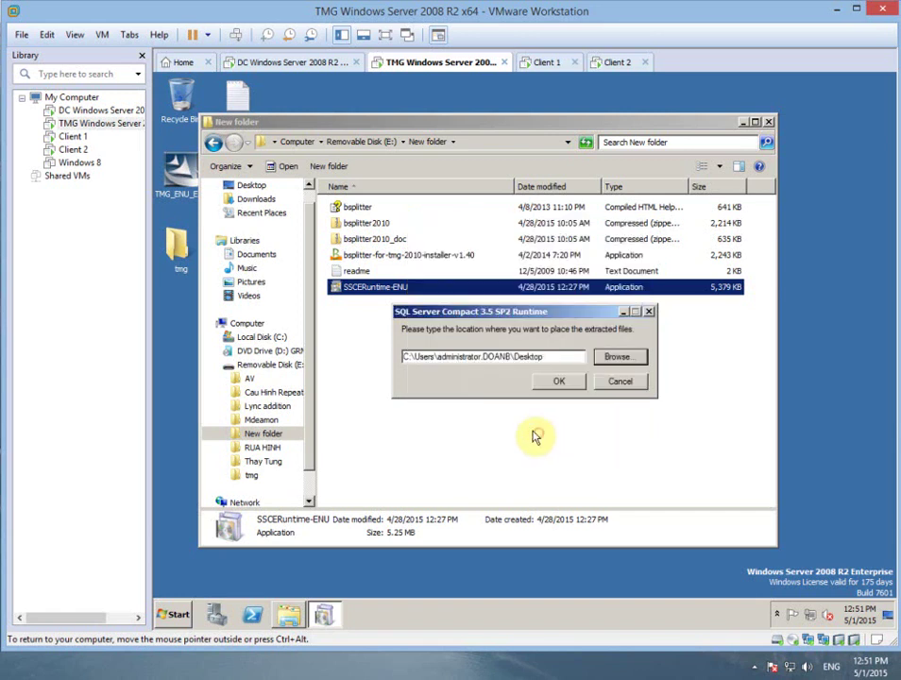
left_click(559, 382)
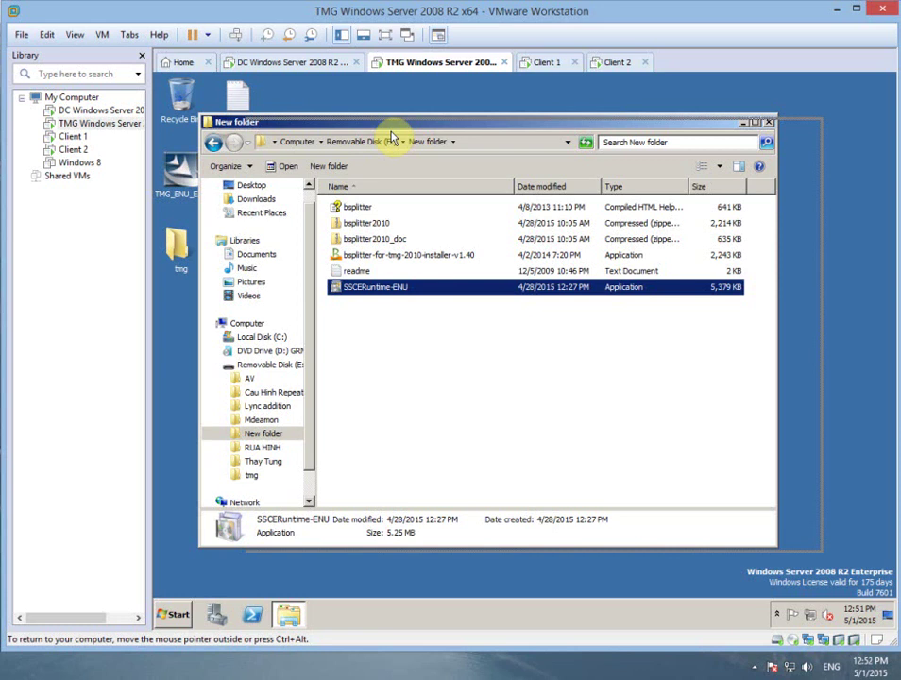
left_click_drag(392, 137, 416, 121)
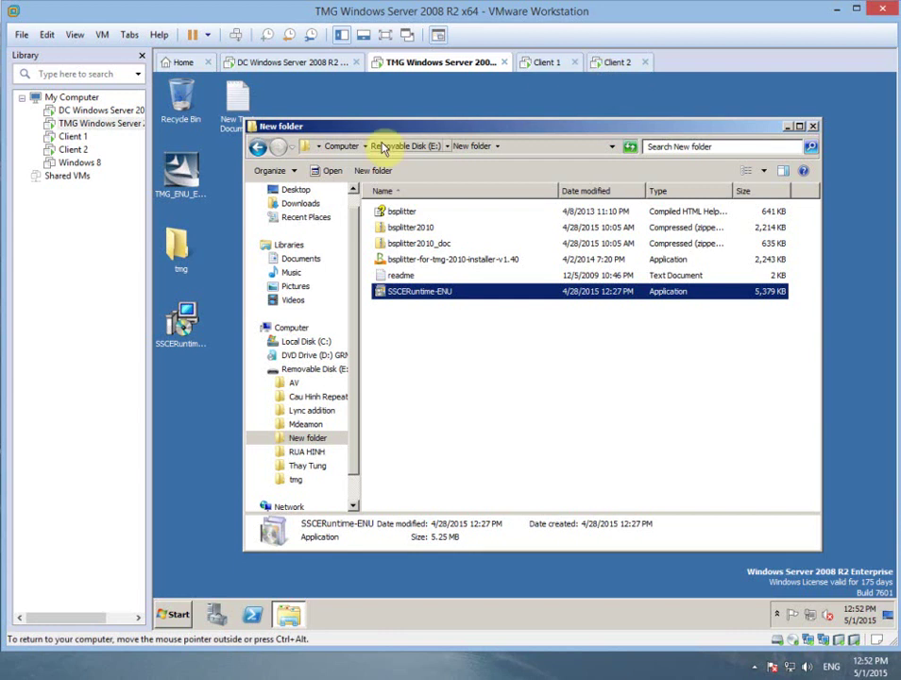
left_click(189, 324)
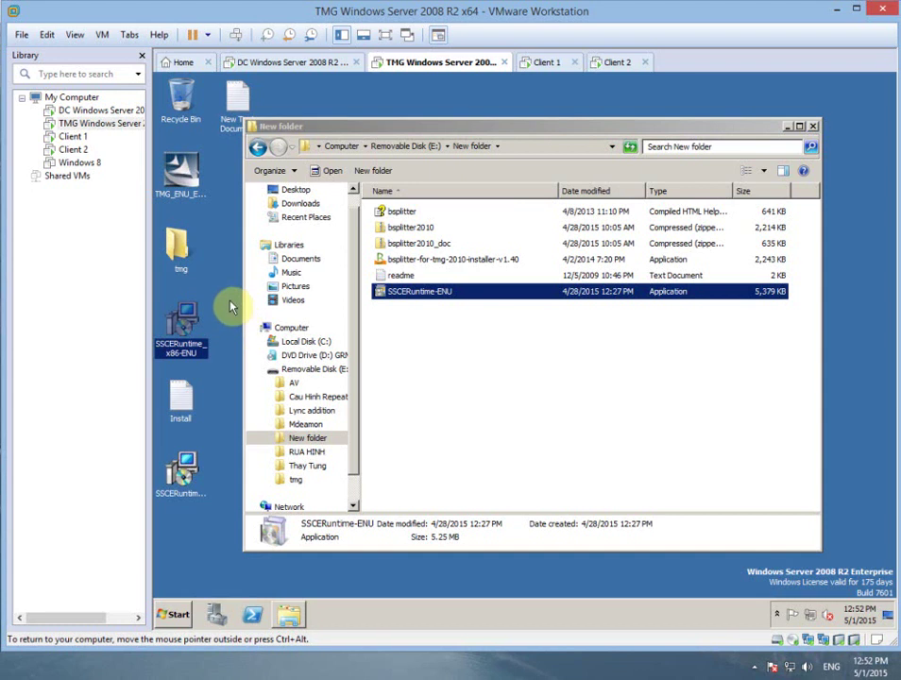
Switch to the Client 2 virtual machine and shut down its Windows.
left_click(609, 61)
left_click(417, 219)
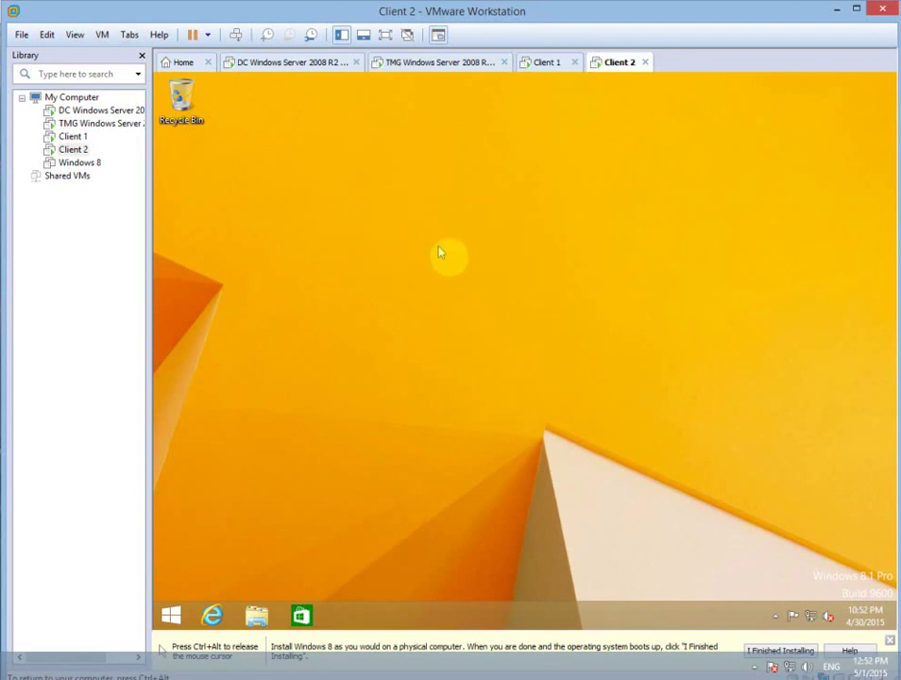
key("alt+F4")
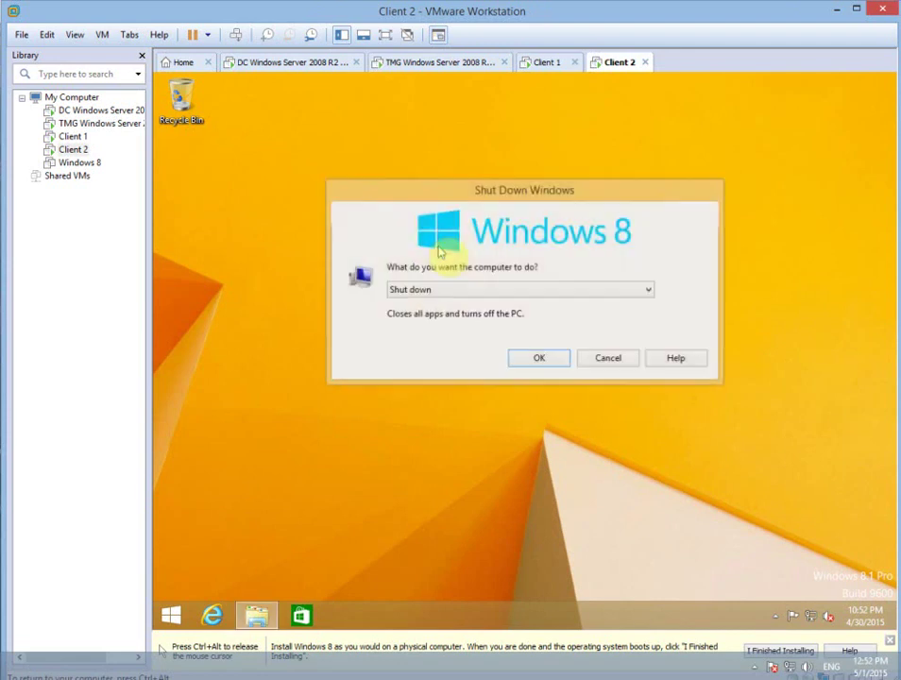
left_click(535, 359)
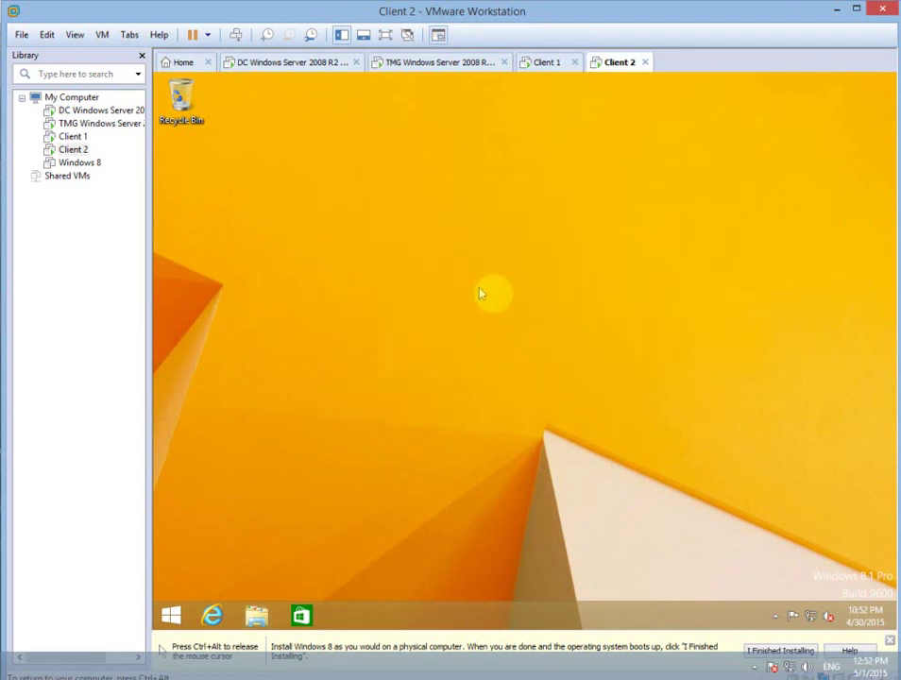
Return to the TMG Windows Server machine and install the x86 version of Microsoft SQL Server Compact 3.5 SP2, accepting the license agreement.
left_click(444, 64)
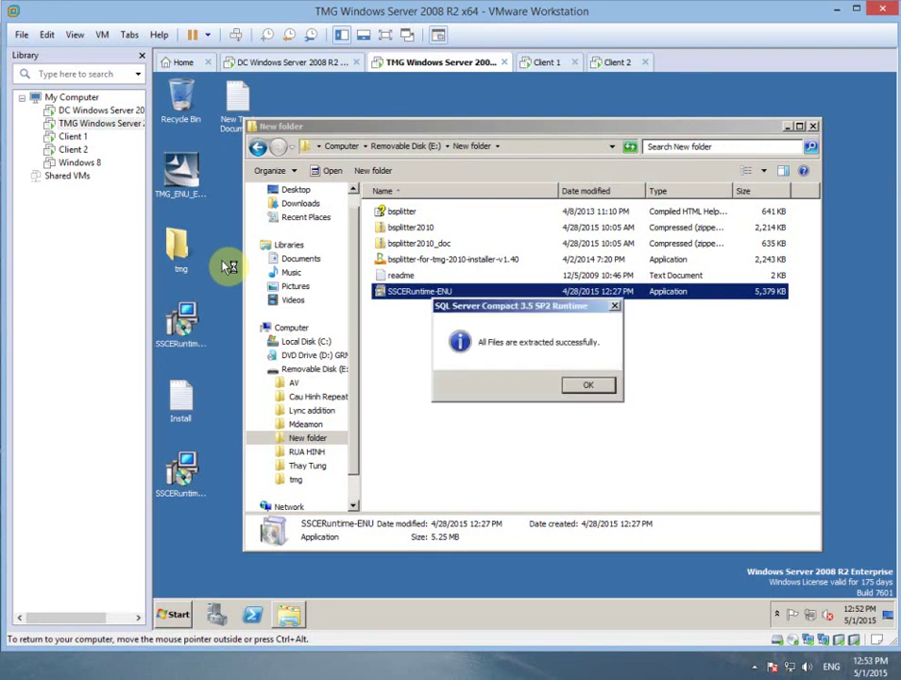
left_click(591, 386)
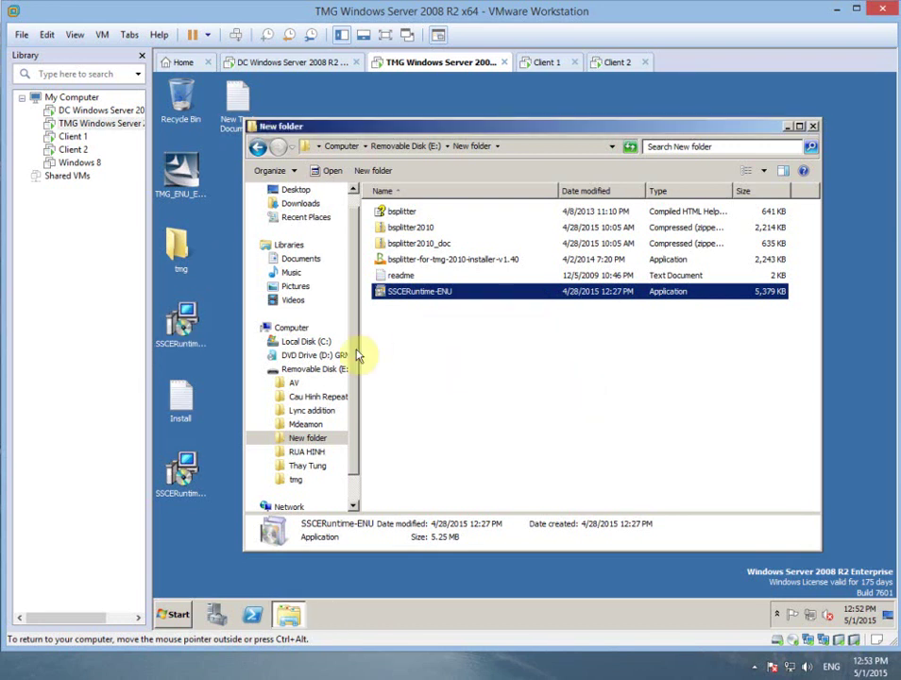
double_click(186, 469)
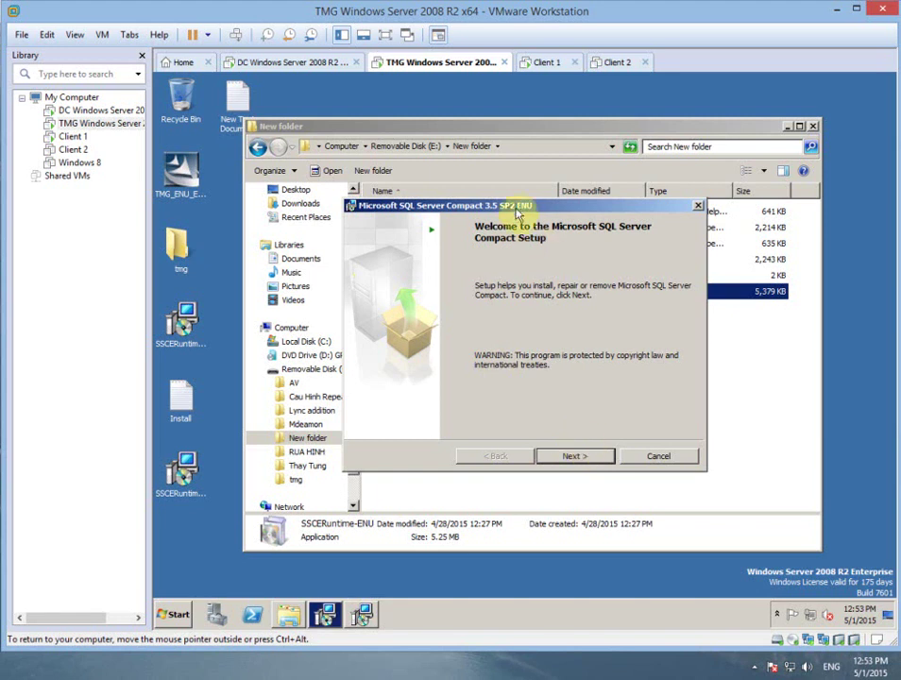
left_click(573, 457)
left_click(510, 411)
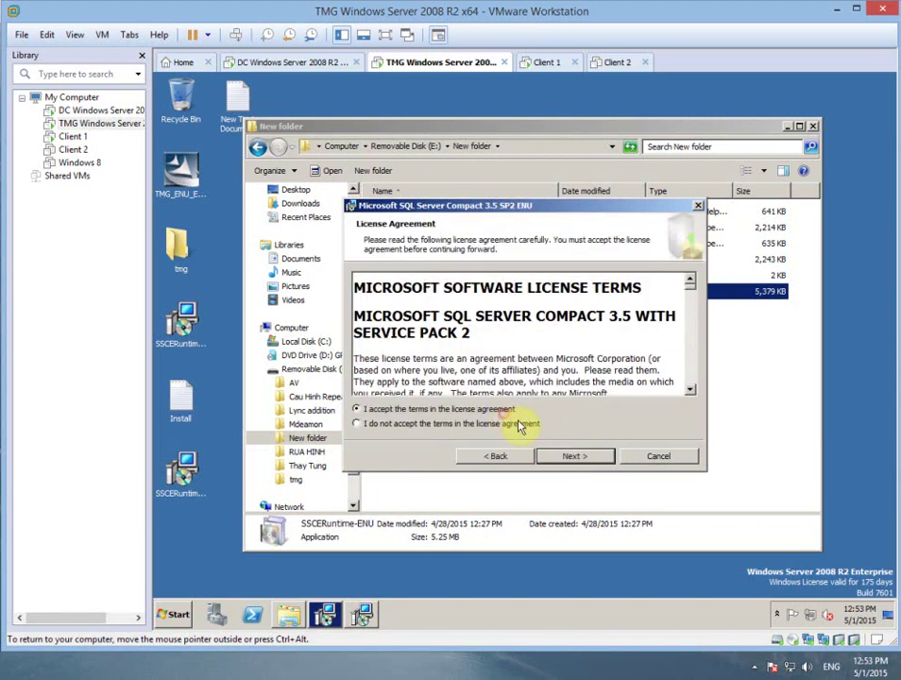
left_click(574, 456)
left_click(576, 458)
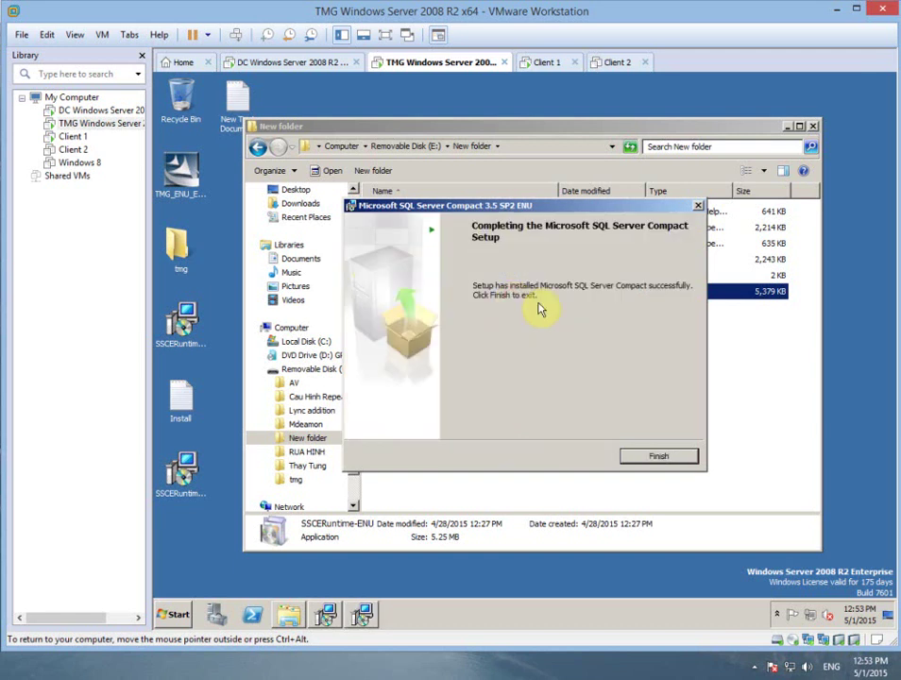
left_click(659, 456)
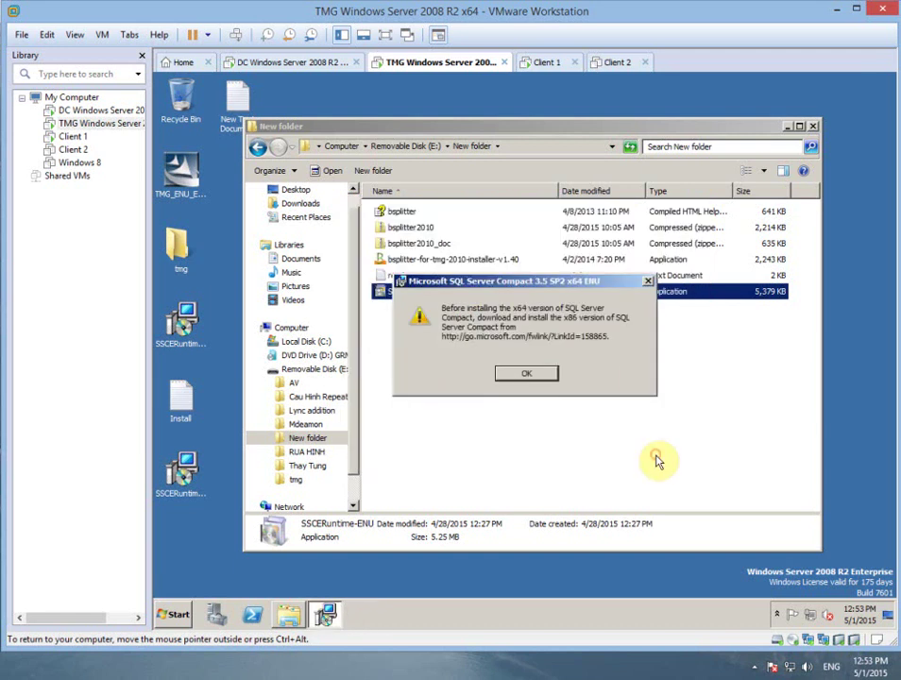
left_click(526, 376)
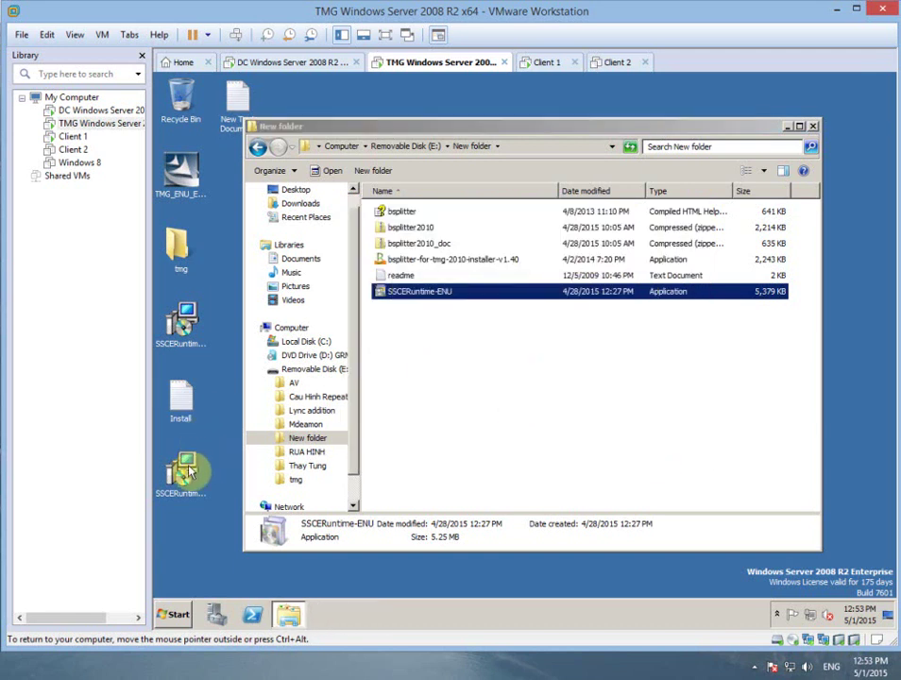
Install Microsoft SQL Server Compact 3.5 SP2 x64 from the extracted desktop installer, accepting the license agreement.
left_click_drag(185, 473, 347, 443)
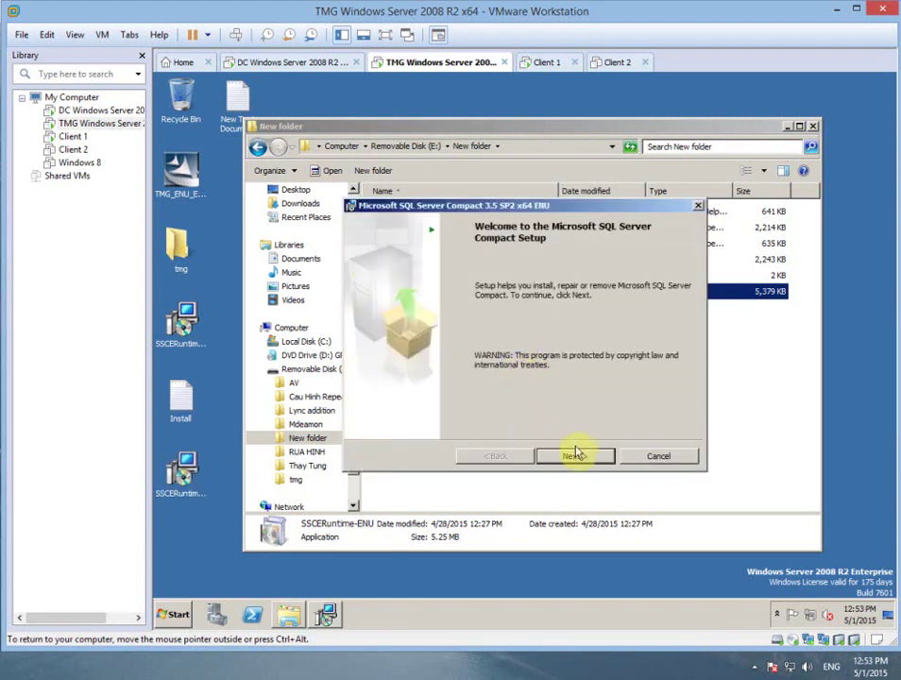
left_click(575, 456)
left_click(462, 460)
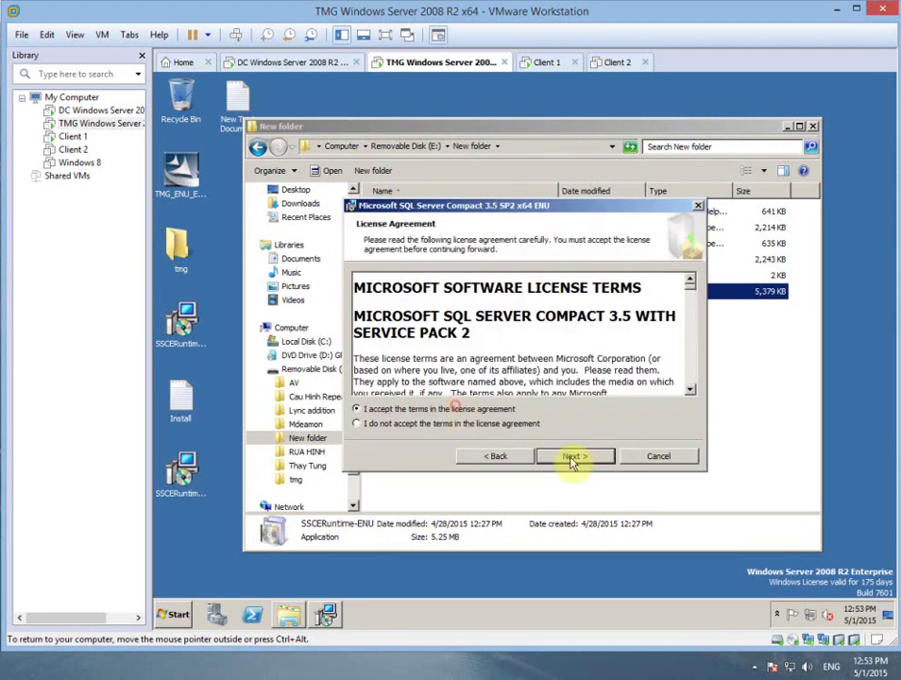
left_click(577, 457)
left_click(578, 458)
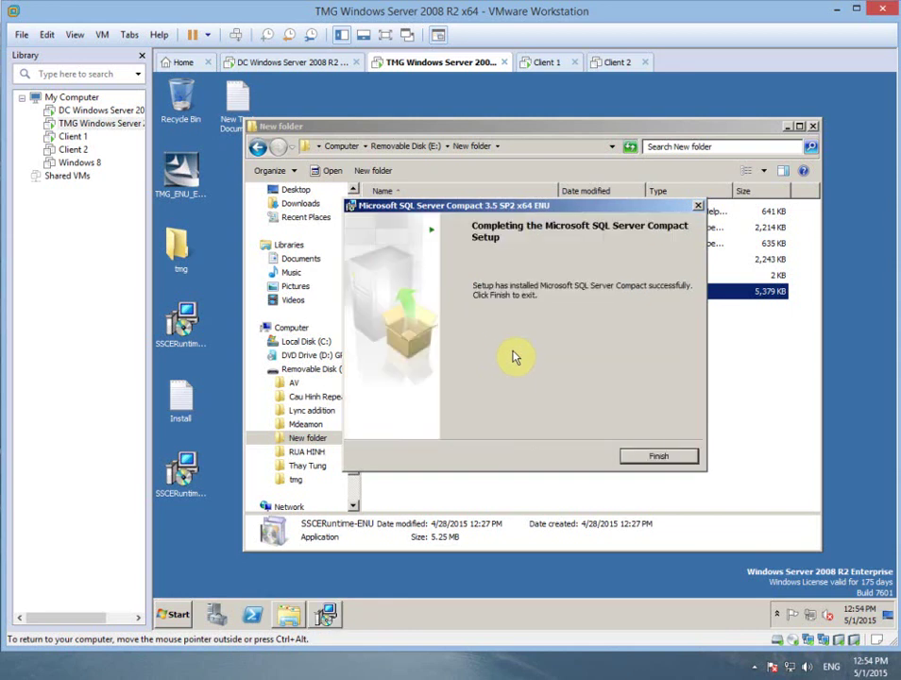
left_click(653, 455)
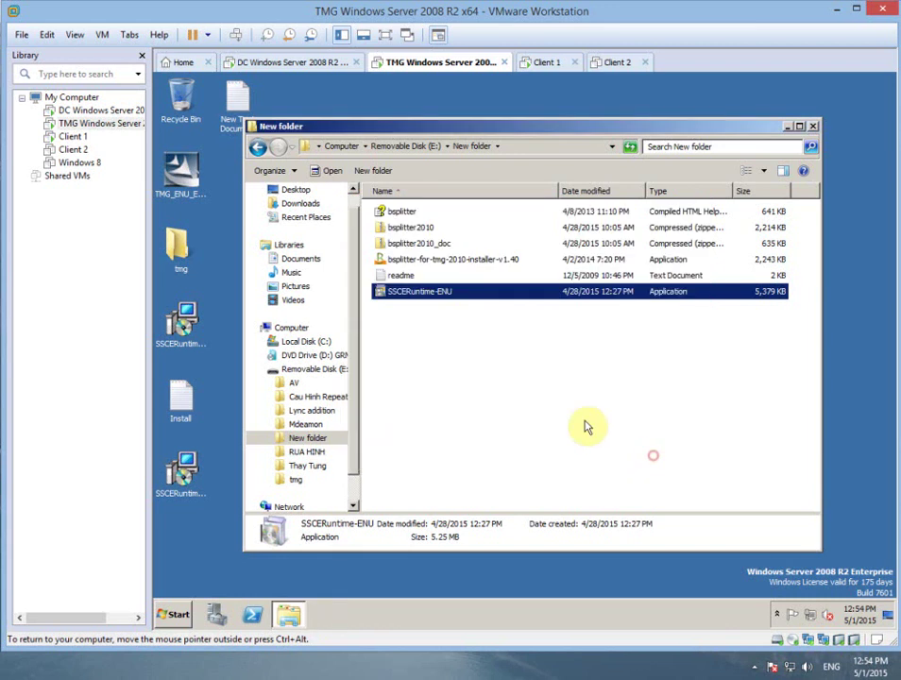
left_click(420, 312)
right_click(423, 339)
left_click(388, 334)
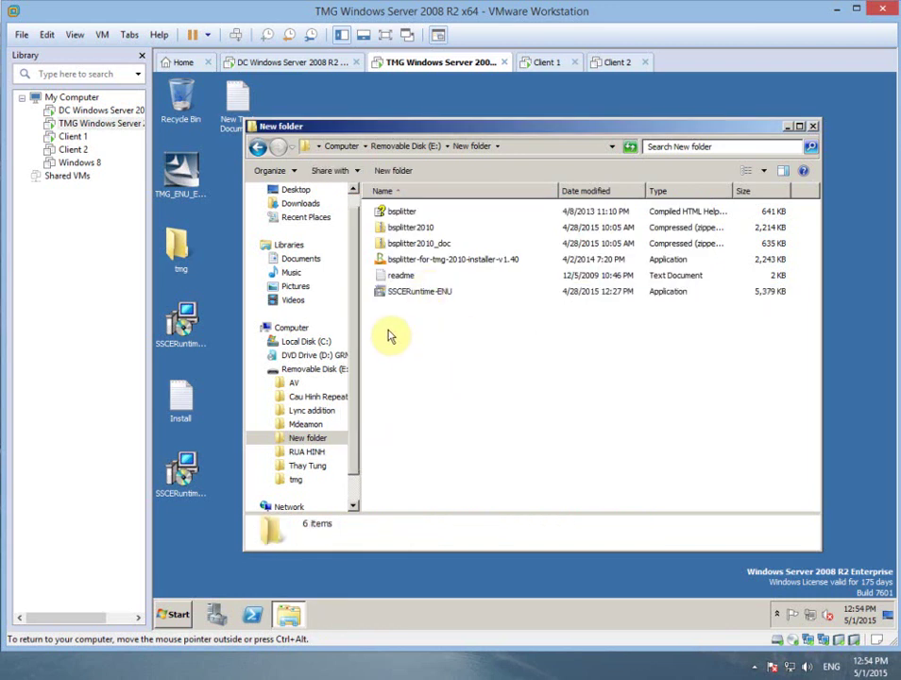
Run bsplitter-for-tmg-2010-installer-v1.40, accept the license, and choose Full Installation with the Start Menu folder Bandwidth Splitter.
double_click(411, 262)
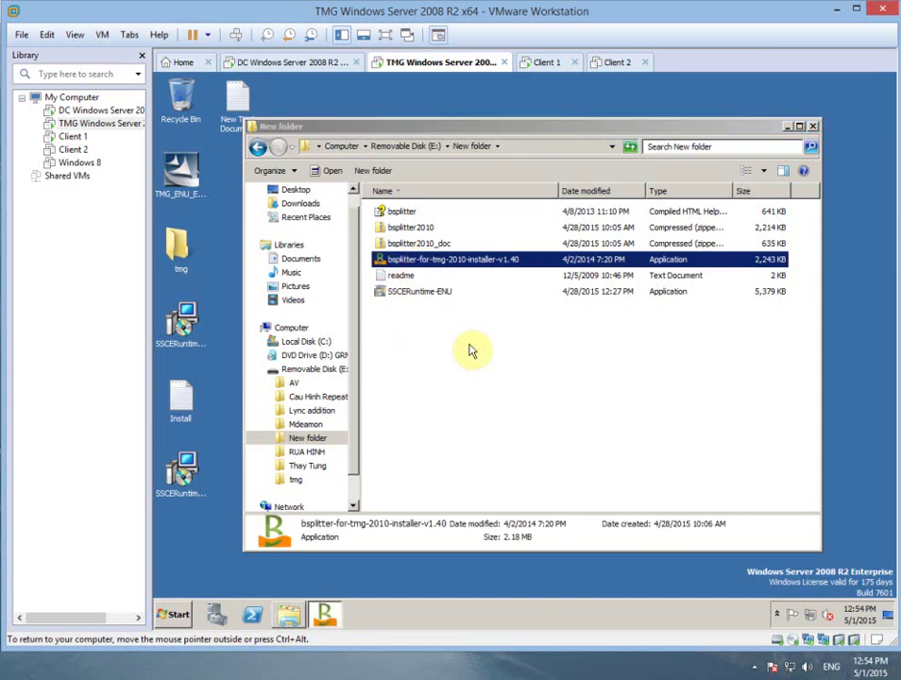
left_click(604, 456)
left_click(380, 411)
left_click(606, 457)
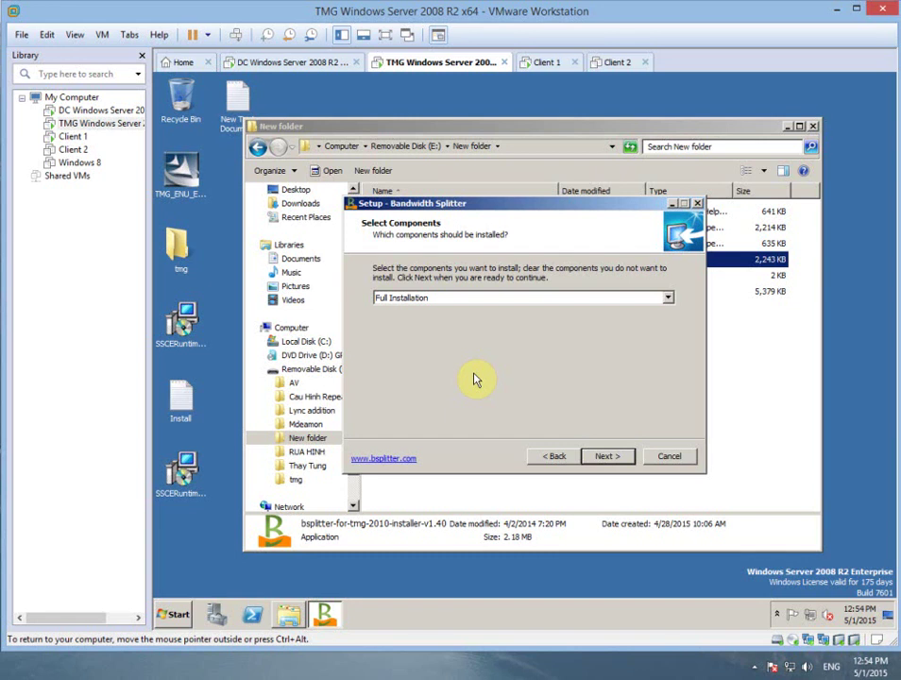
key("Return")
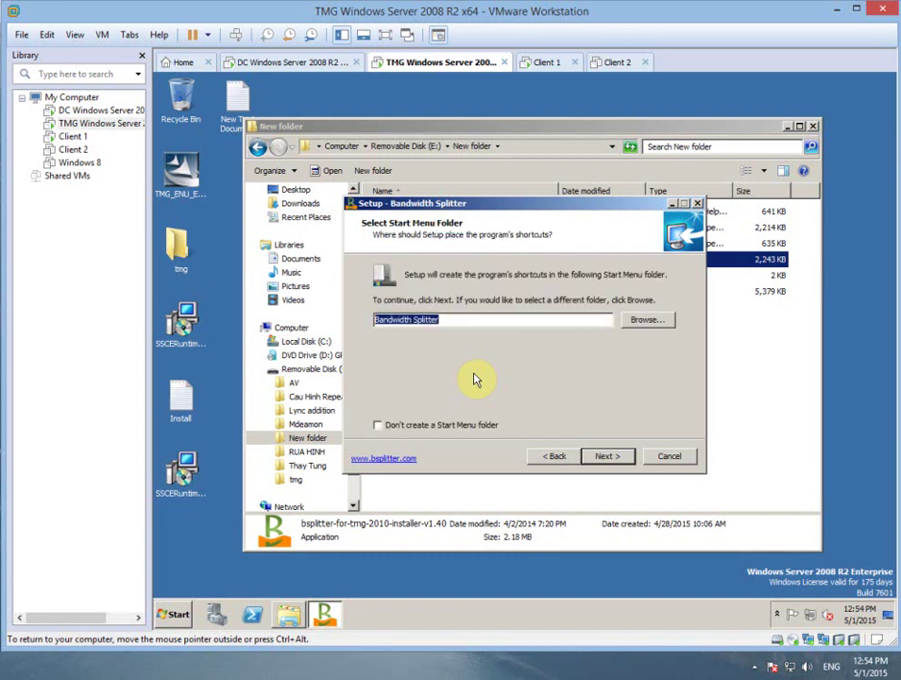
left_click(609, 458)
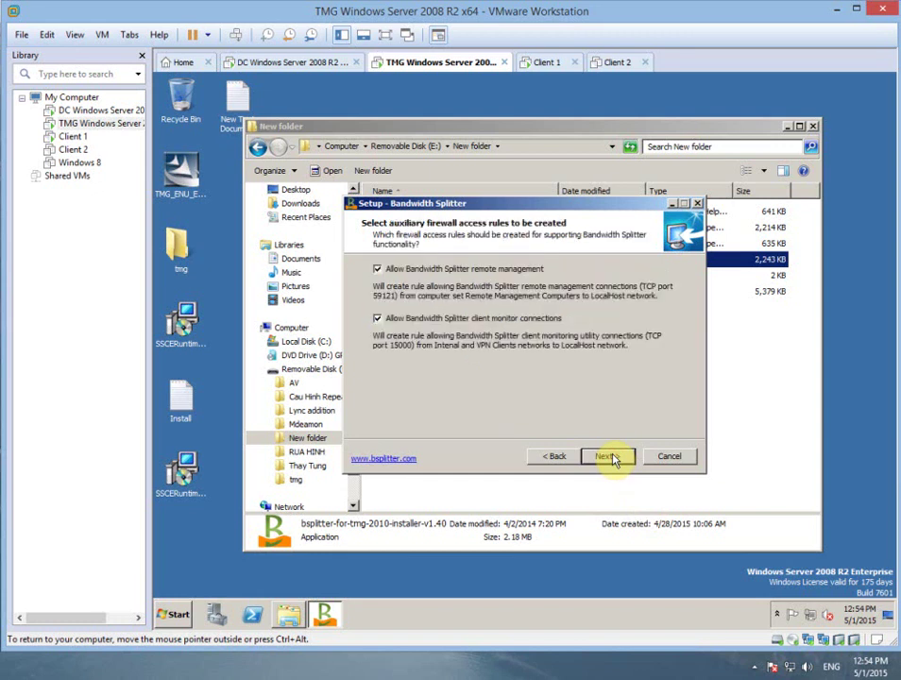
Install Bandwidth Splitter with both auxiliary firewall access rules, allowing the Microsoft Forefront TMG Firewall service to restart.
left_click(611, 457)
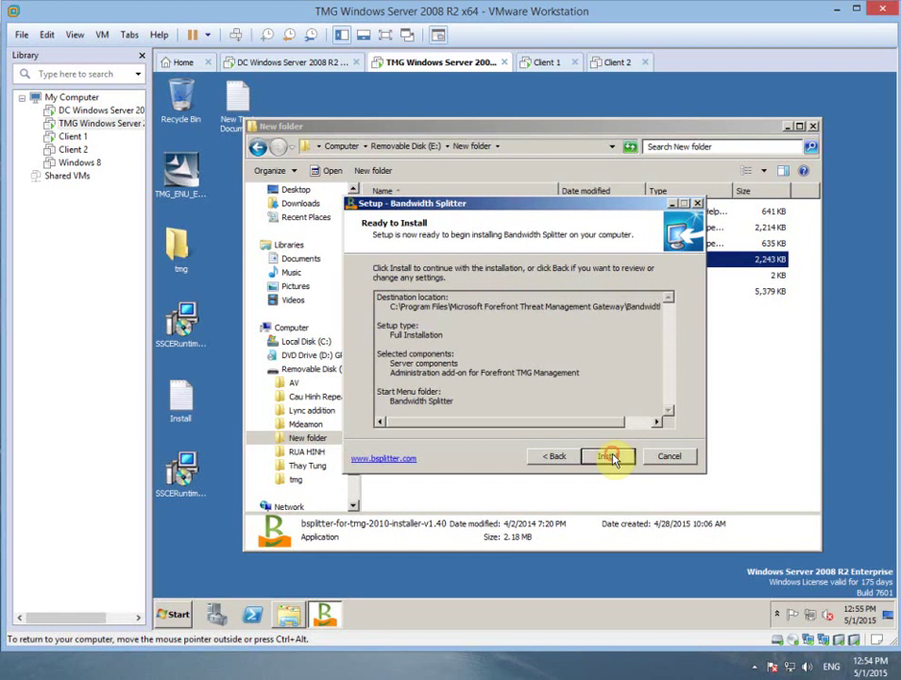
left_click(613, 458)
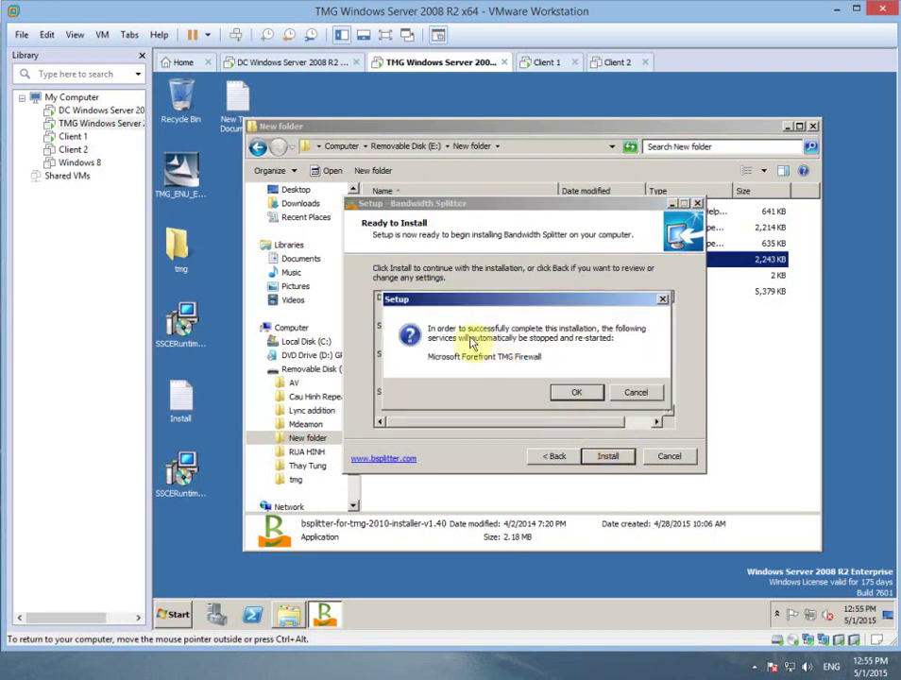
left_click(581, 392)
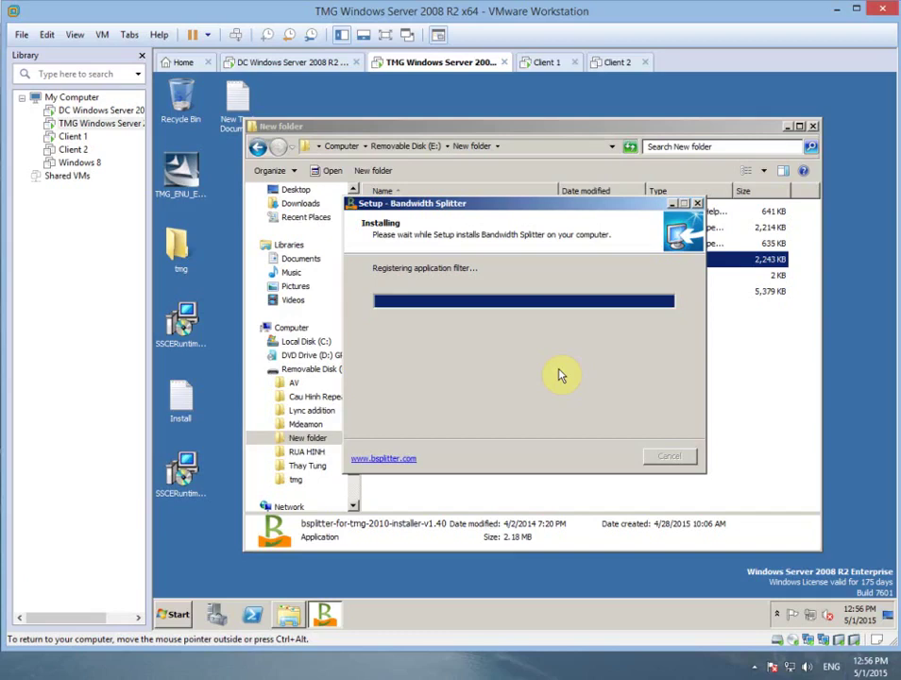
left_click(559, 368)
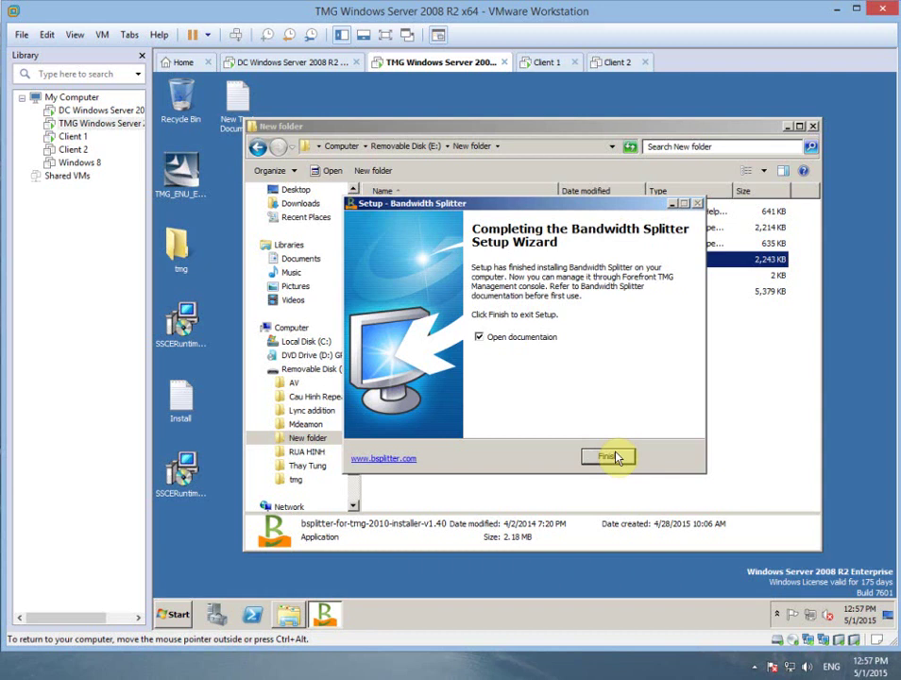
Finish the Bandwidth Splitter setup wizard without opening the documentation.
left_click(479, 337)
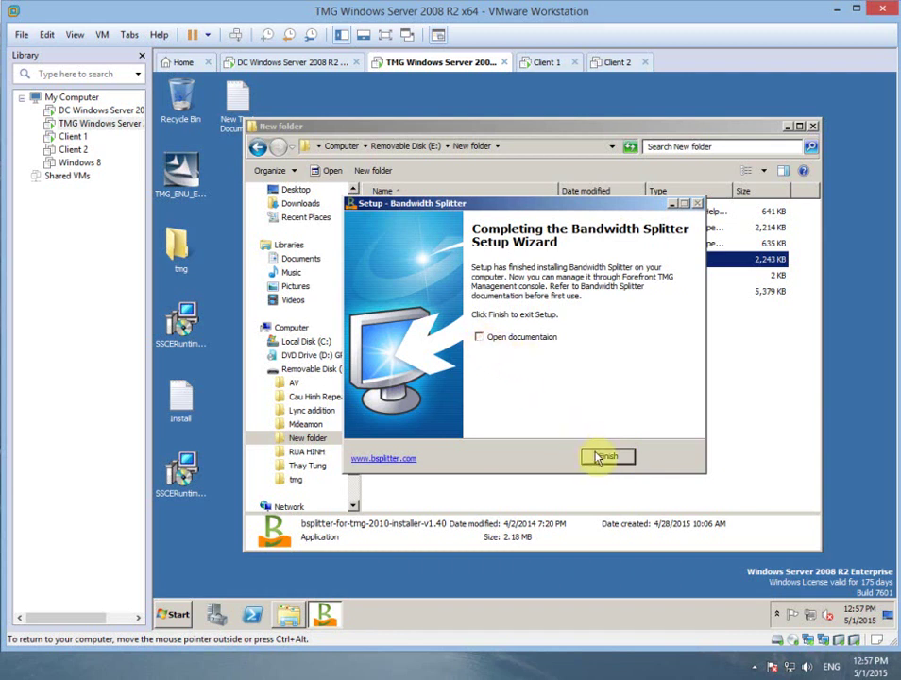
left_click(601, 457)
left_click(507, 358)
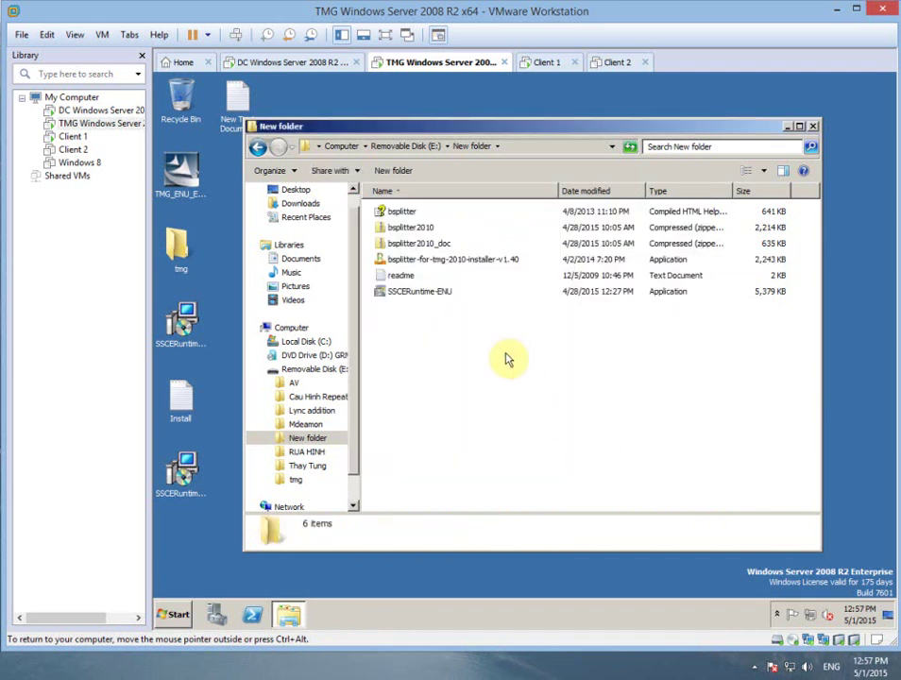
left_click(207, 283)
right_click(208, 283)
left_click(218, 306)
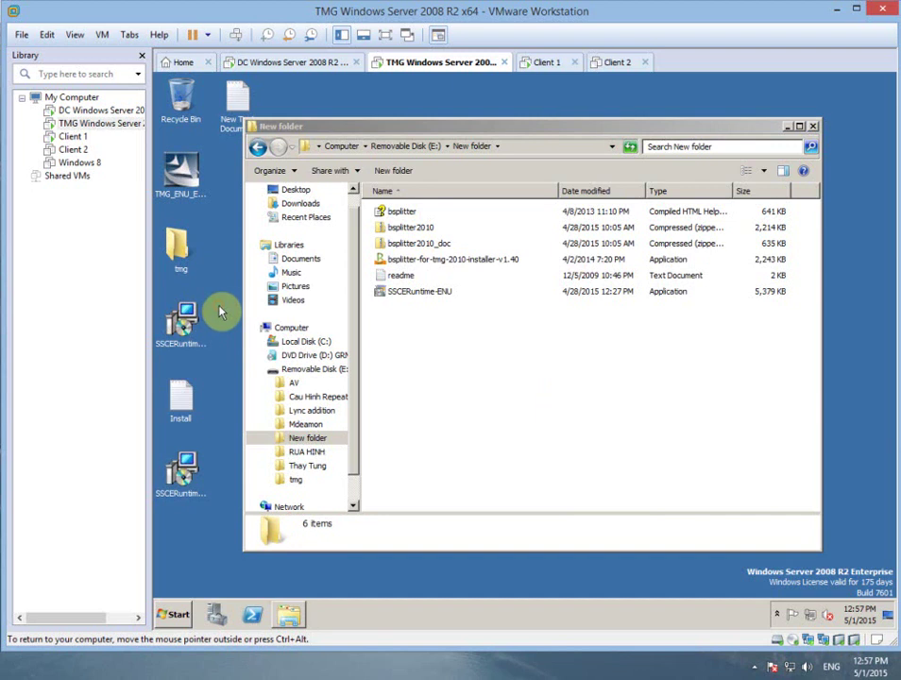
Delete the two extracted SSCERuntime installers and the Install text file from the desktop.
left_click_drag(227, 510, 173, 316)
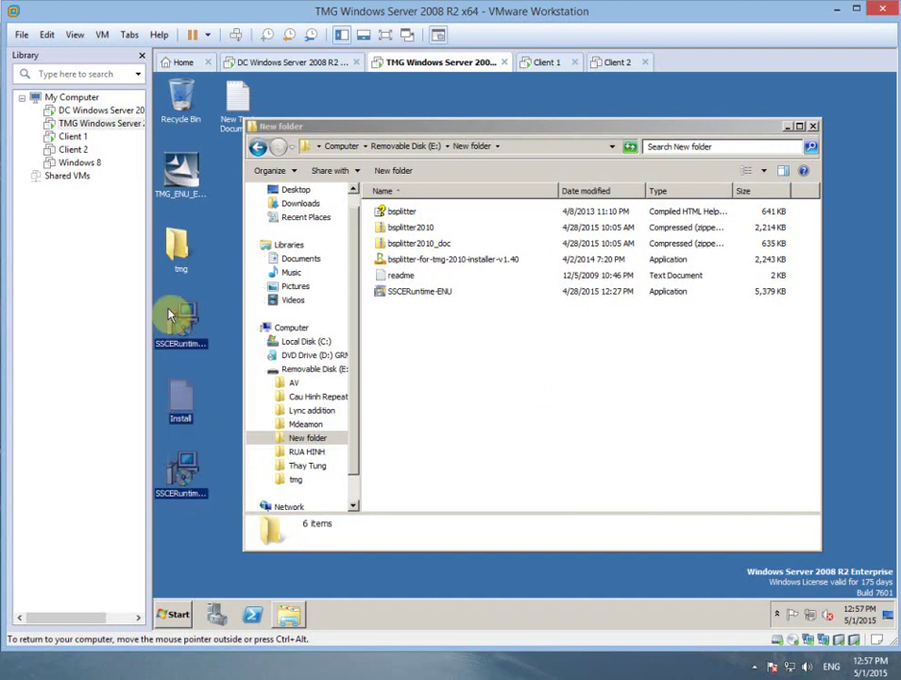
key("Delete")
Open Forefront TMG Management and expand the Bandwidth Splitter node in the console tree.
left_click(176, 613)
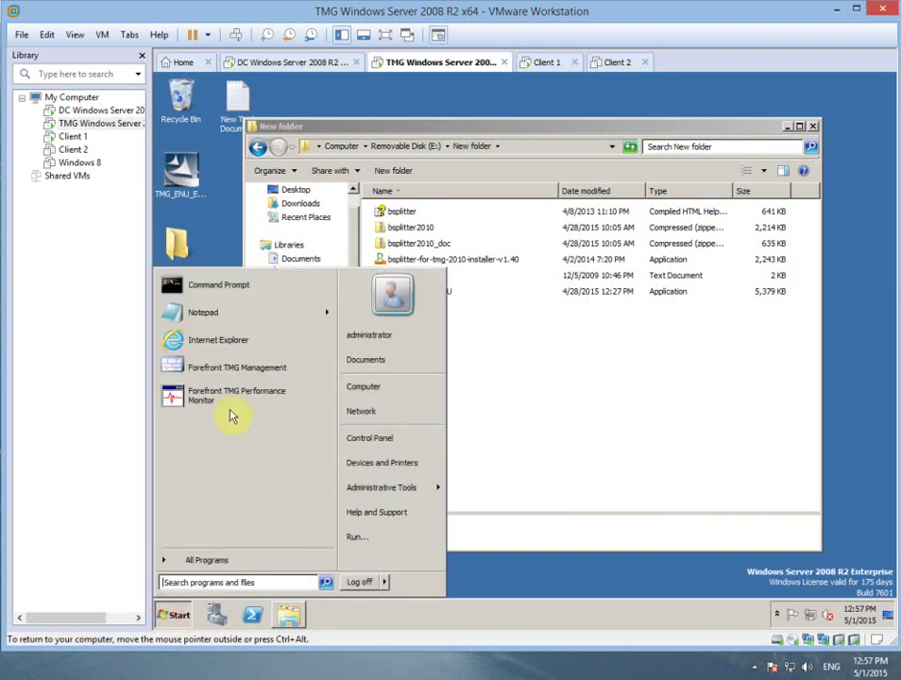
left_click(233, 368)
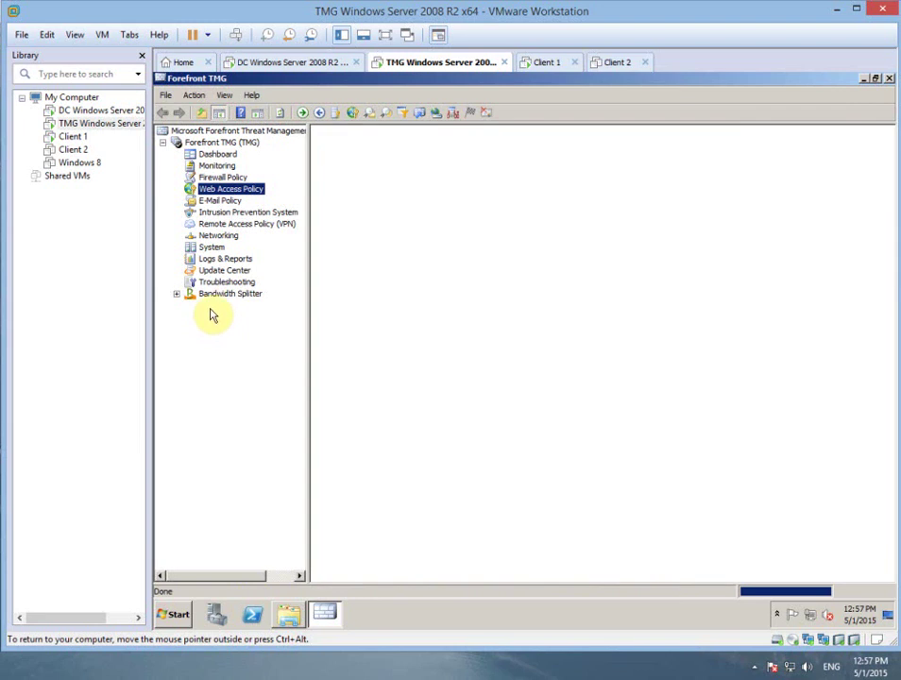
left_click(220, 295)
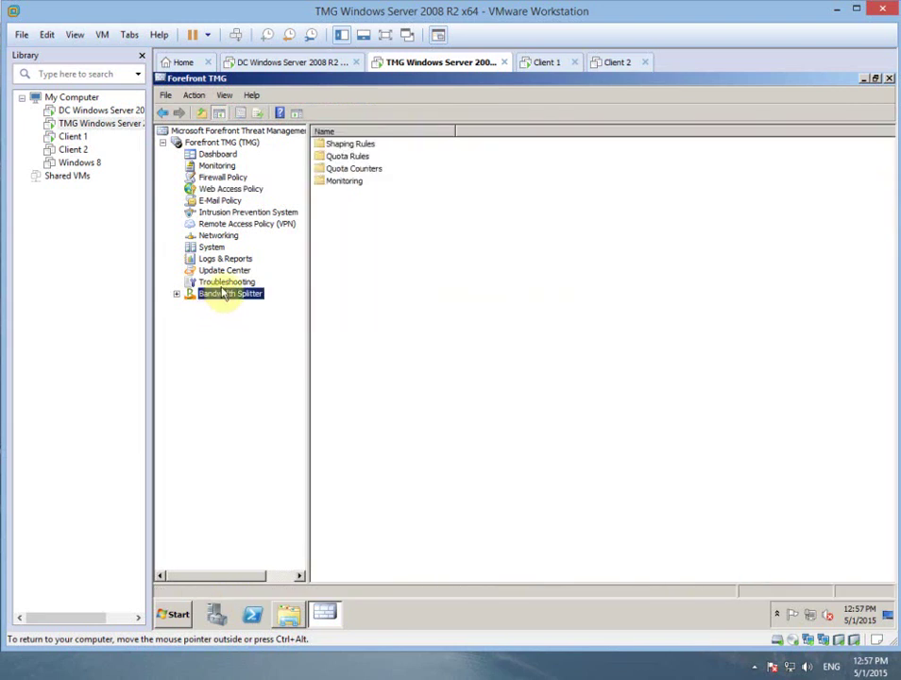
left_click(177, 295)
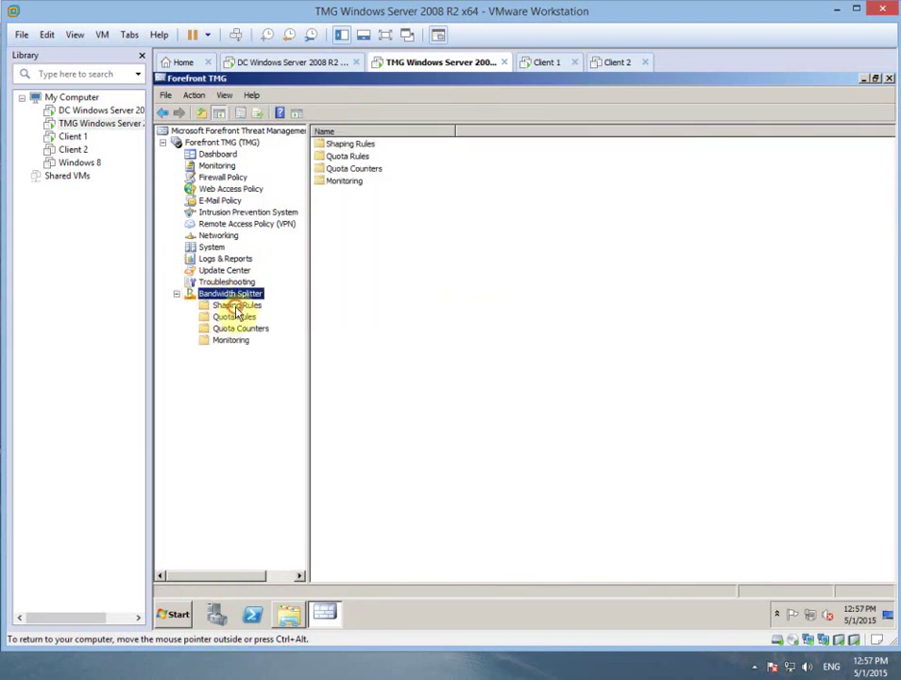
Review Bandwidth Splitter's Shaping Rules, Quota Rules, Quota Counters and Monitoring sections, dismissing the monitoring notice.
left_click(235, 306)
left_click(235, 318)
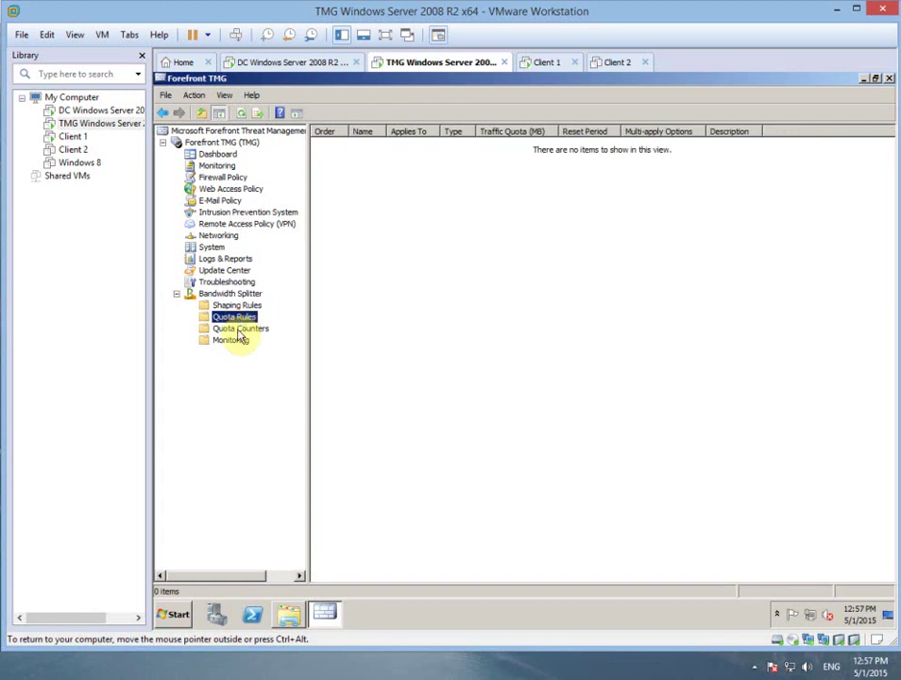
left_click(239, 331)
left_click(237, 346)
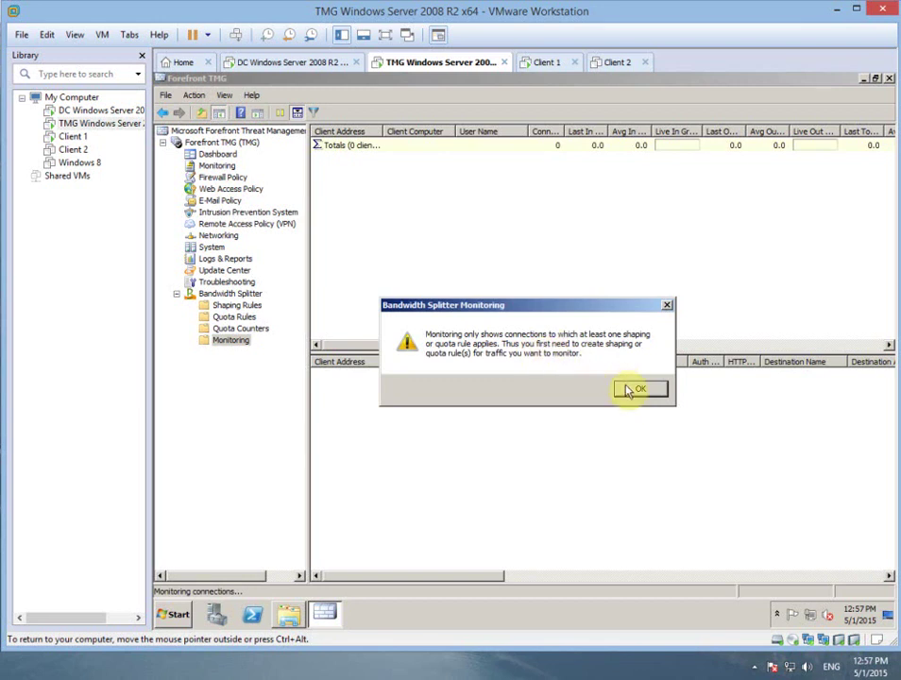
left_click(627, 390)
left_click(358, 147)
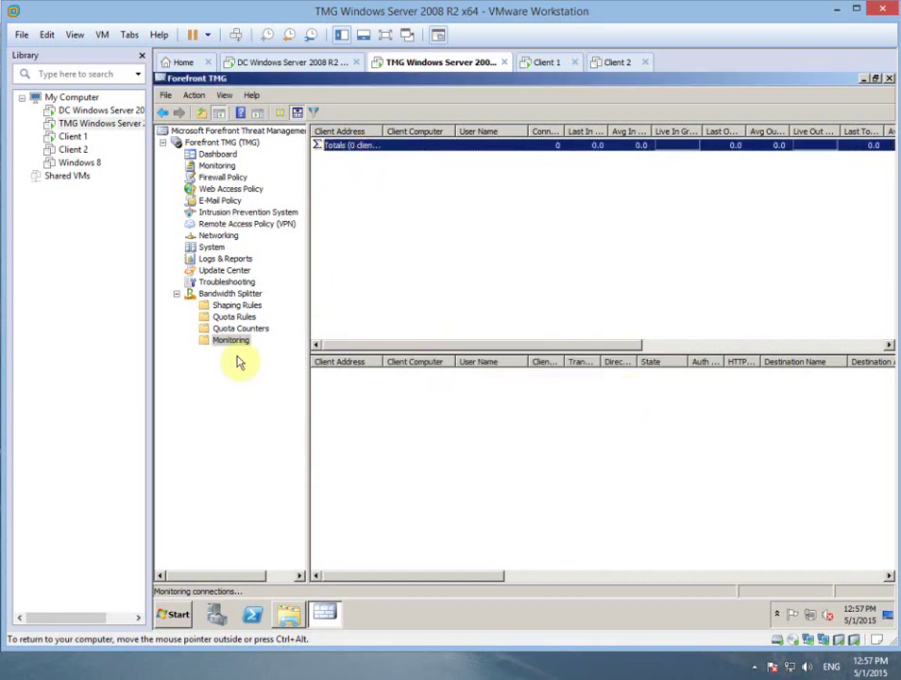